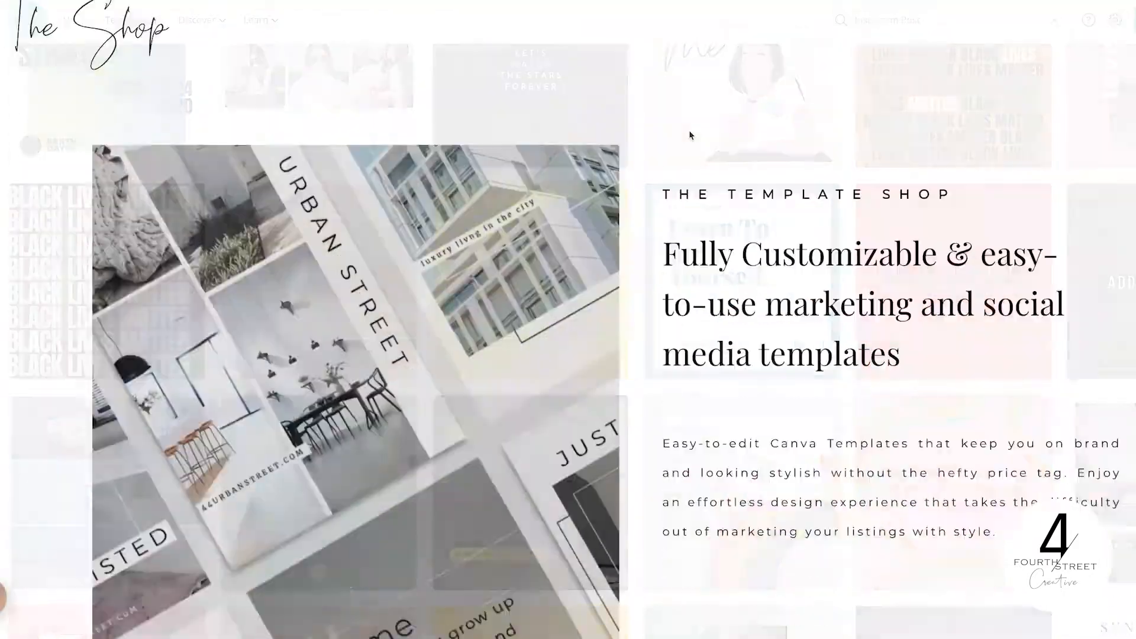
Step: Browse the template shop, the brand shop and the curated bundles of Canva marketing templates
scroll(688, 132, down, 4)
scroll(690, 135, down, 10)
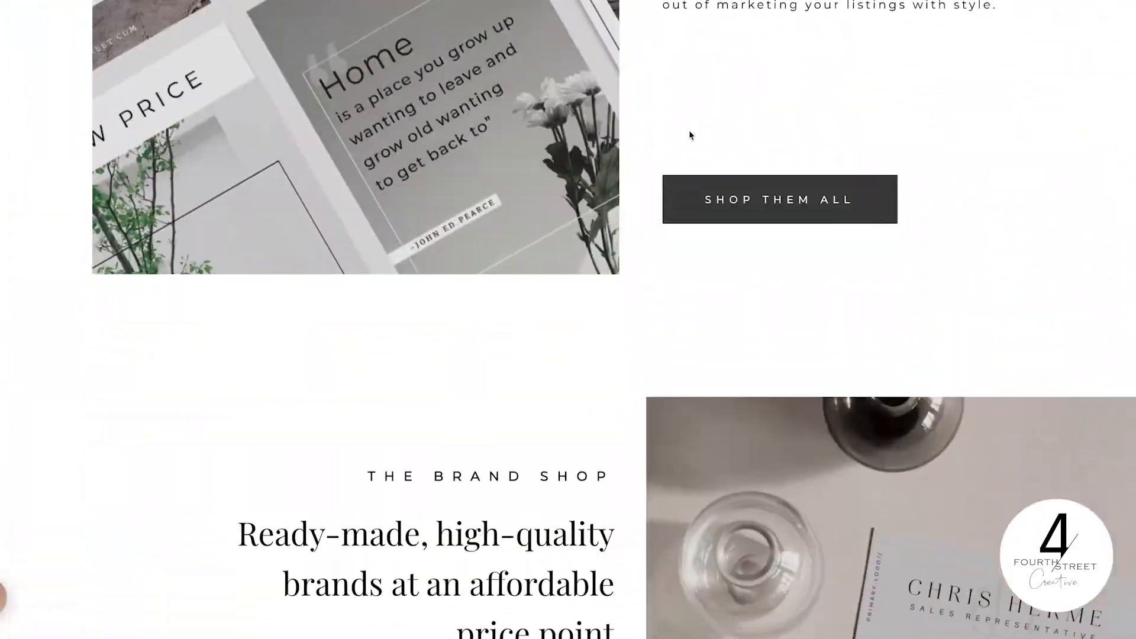
scroll(690, 136, down, 12)
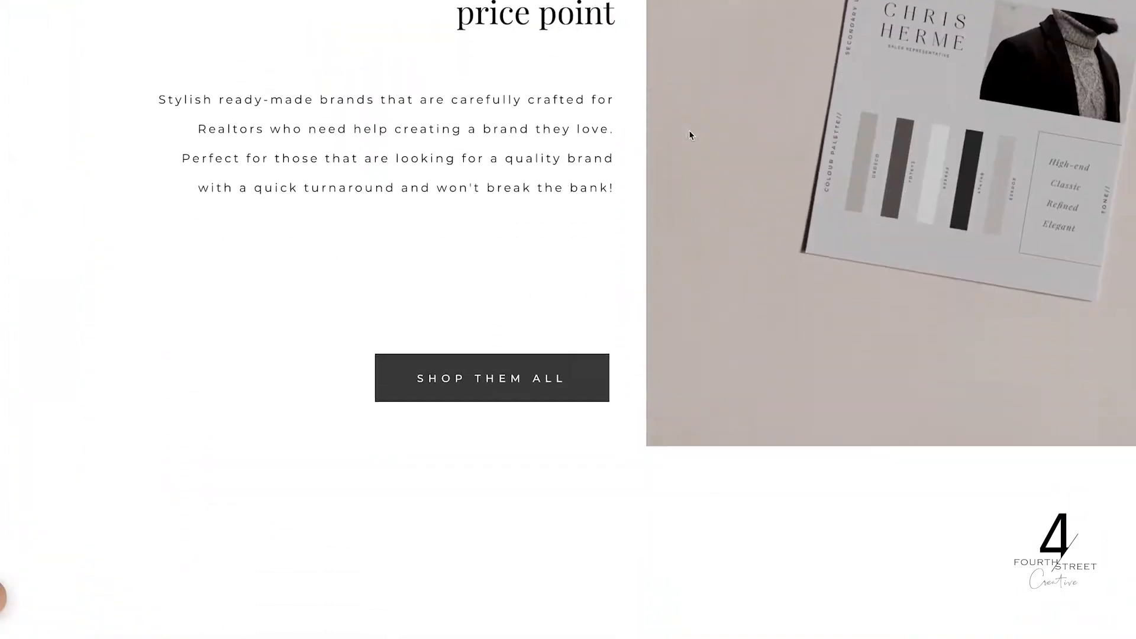
scroll(689, 136, up, 20)
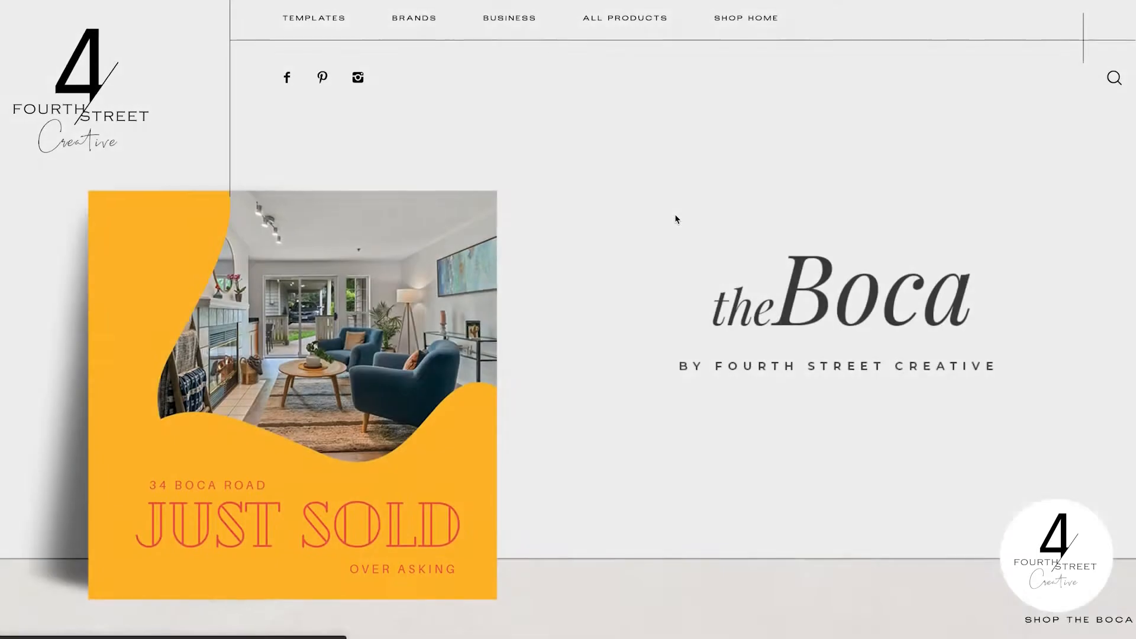
scroll(675, 218, down, 10)
scroll(676, 218, down, 10)
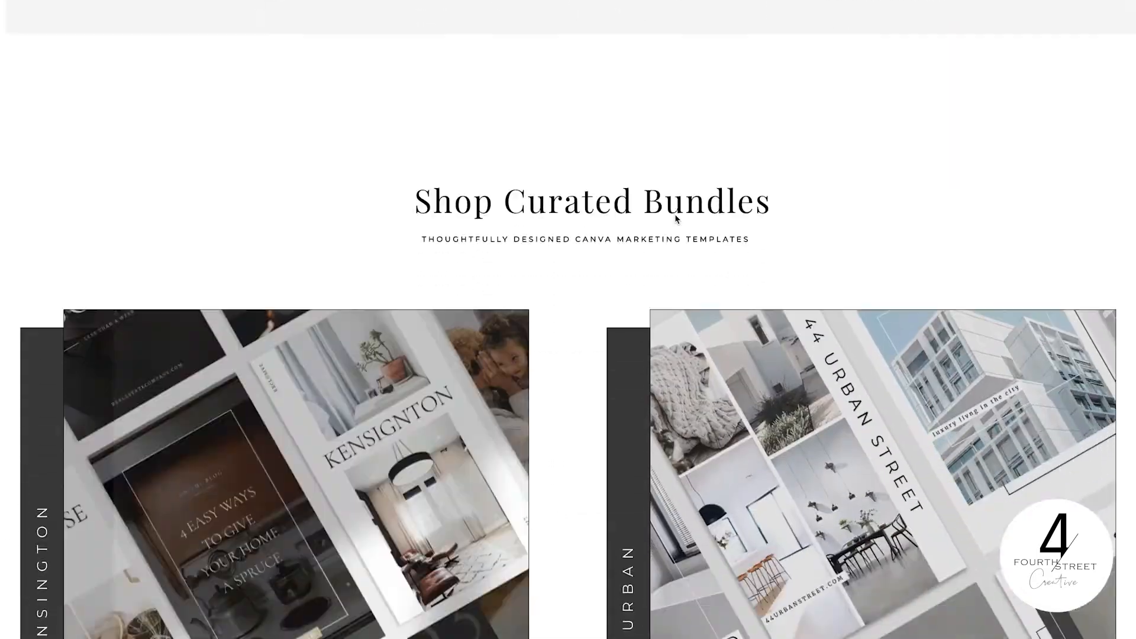
scroll(577, 228, down, 10)
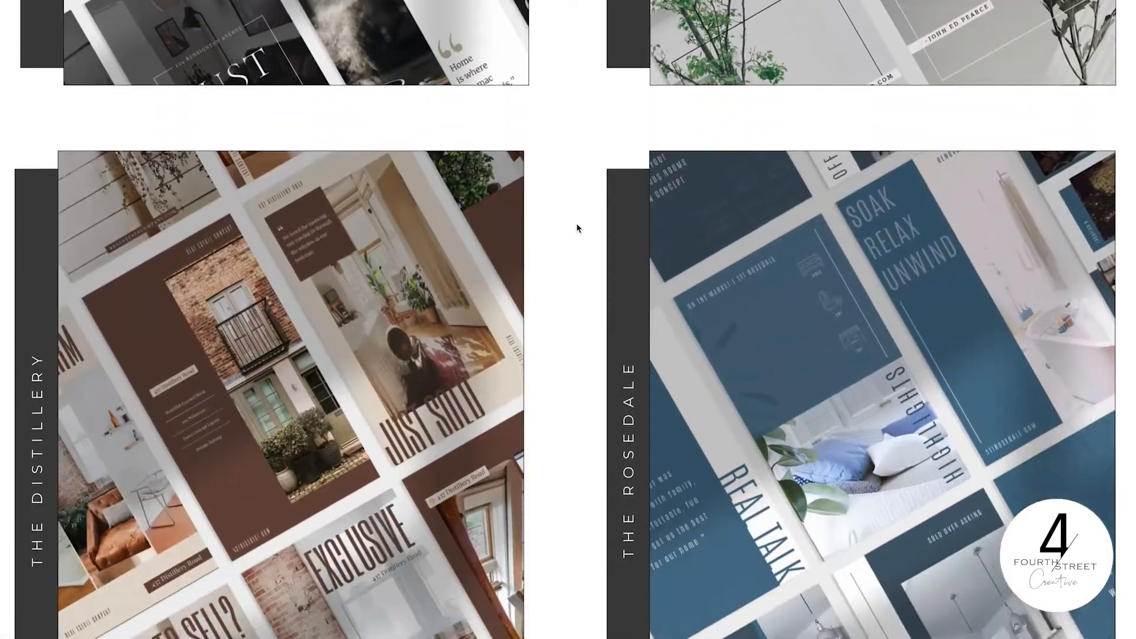
scroll(577, 228, down, 10)
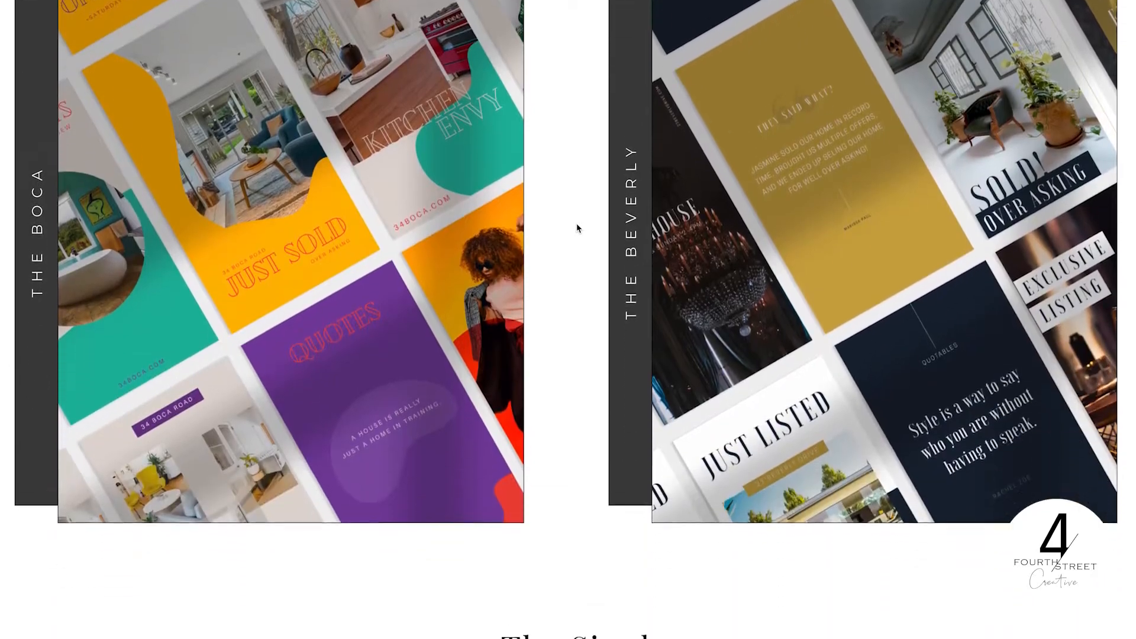
scroll(576, 223, down, 10)
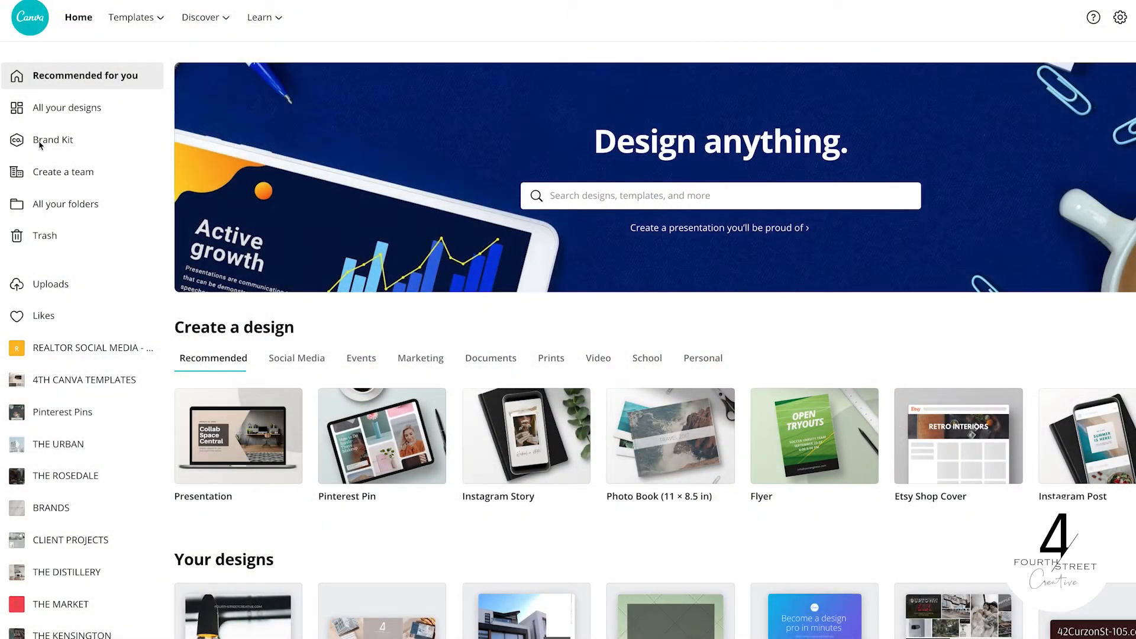
Step: Switch to Canva and open the Brand Kit
click(45, 145)
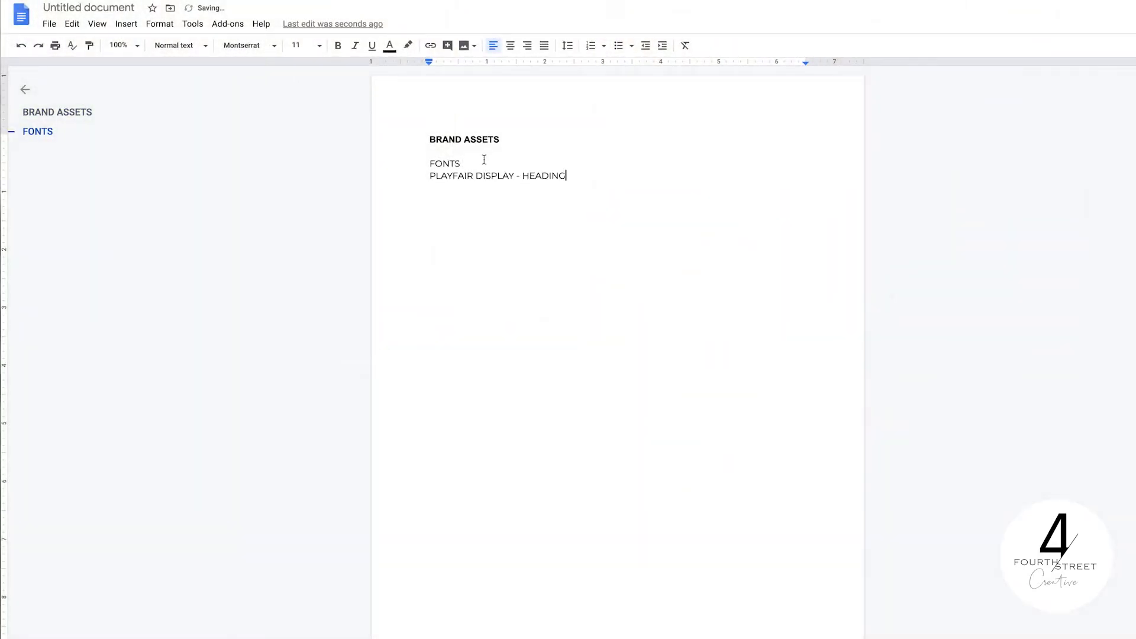
Step: In the brand assets document, set the heading font line in Playfair Display and the subheading font line in Montserrat
click(249, 46)
click(266, 132)
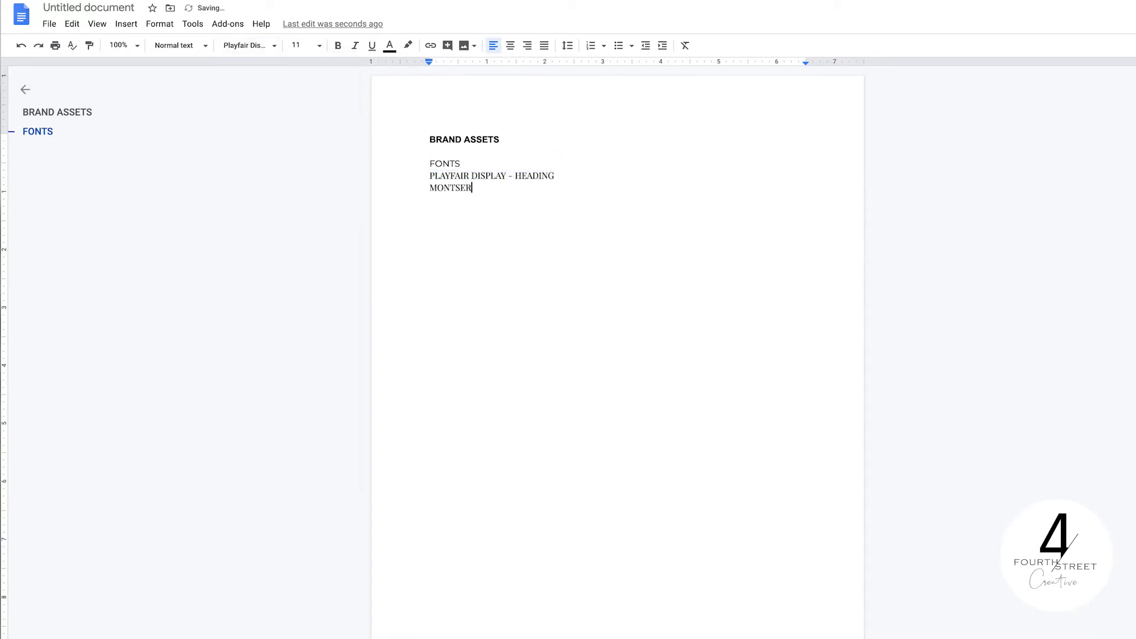
click(248, 45)
click(266, 132)
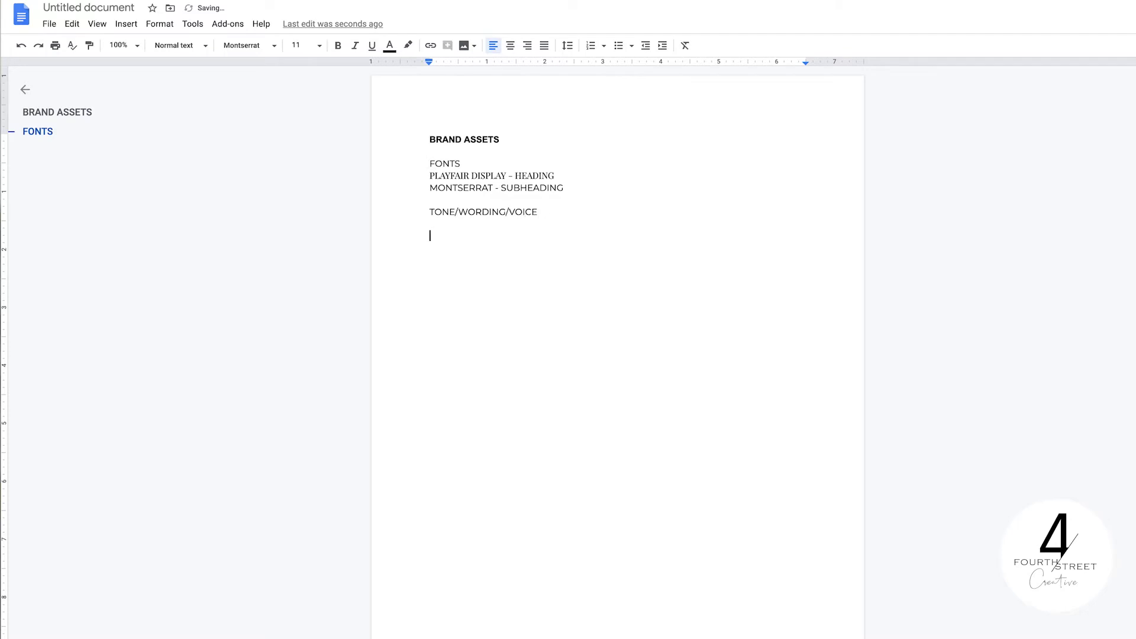
Step: Move the brand assets document into a folder in My Drive
click(47, 23)
click(77, 249)
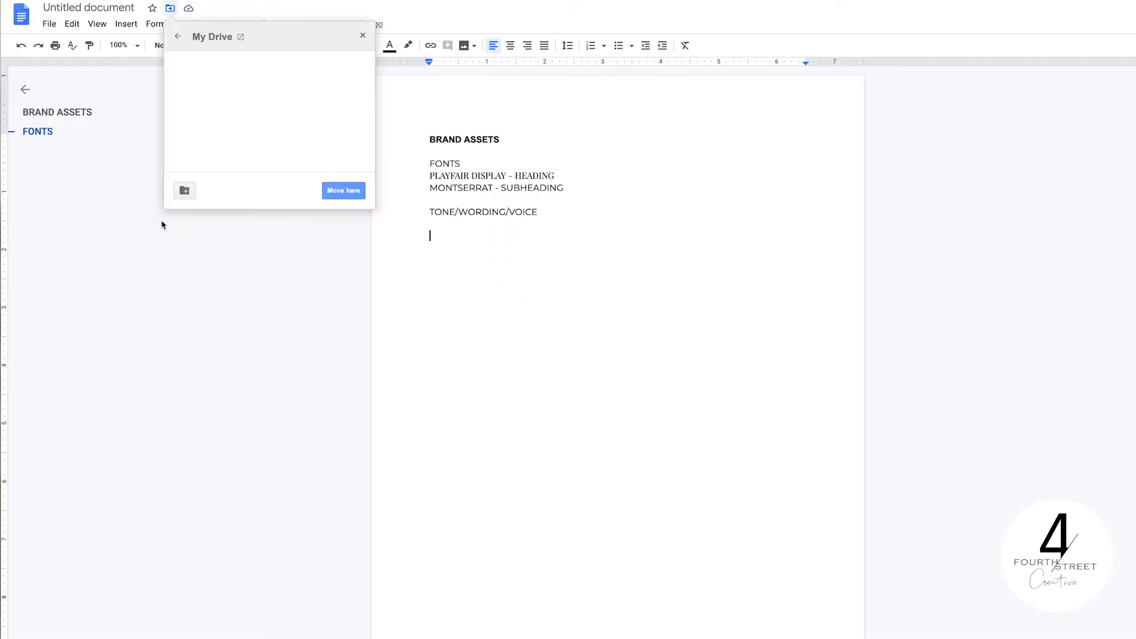
click(218, 84)
click(349, 191)
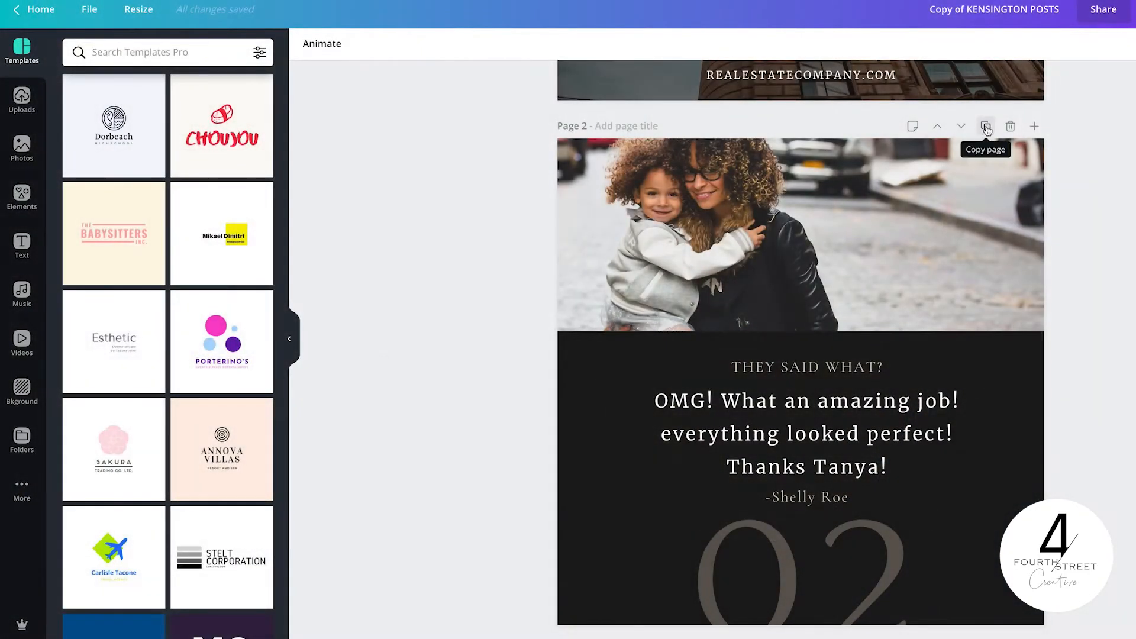
Step: Duplicate page 2 of Copy of KENSINGTON POSTS in Canva and lay out the copy as a narrow full-height photo beside a full-height black block
click(986, 128)
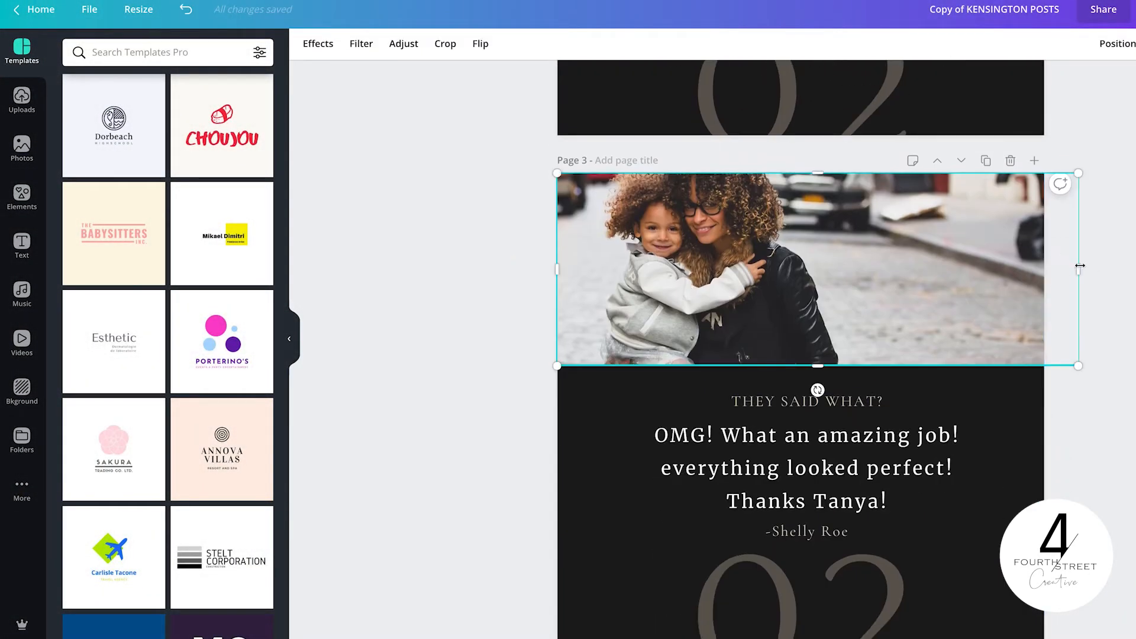
drag(1081, 266, 756, 266)
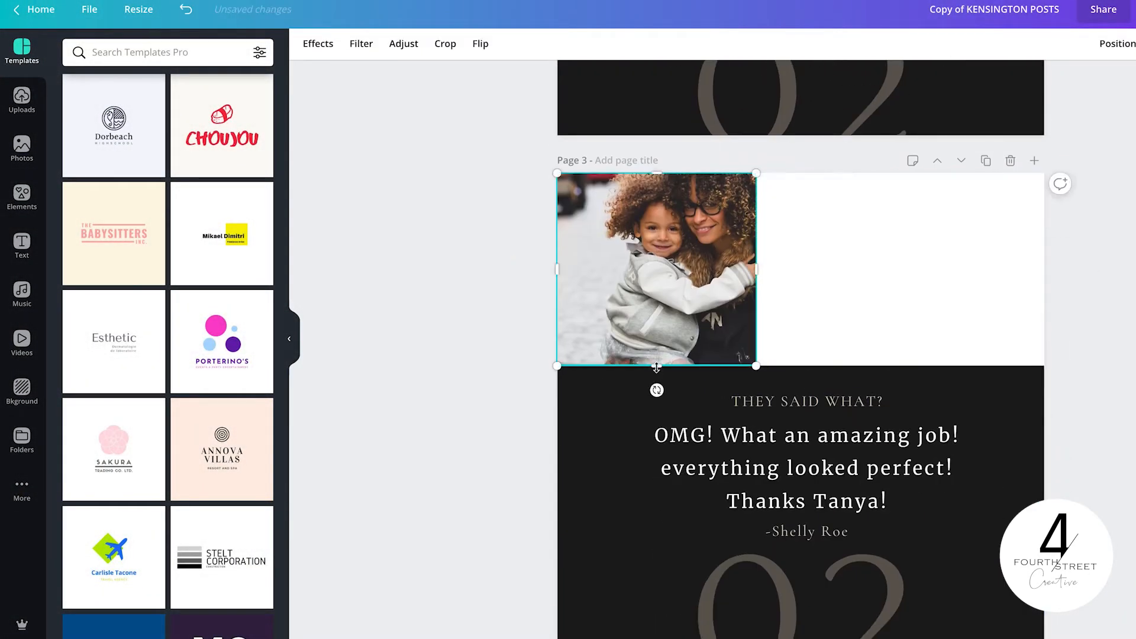
scroll(756, 266, down, 2)
click(558, 388)
drag(539, 432, 758, 414)
drag(909, 285, 923, 77)
Step: Scale down and reposition the picture inside the page 3 photo frame so the woman and child fit within it
double_click(631, 171)
drag(631, 171, 585, 220)
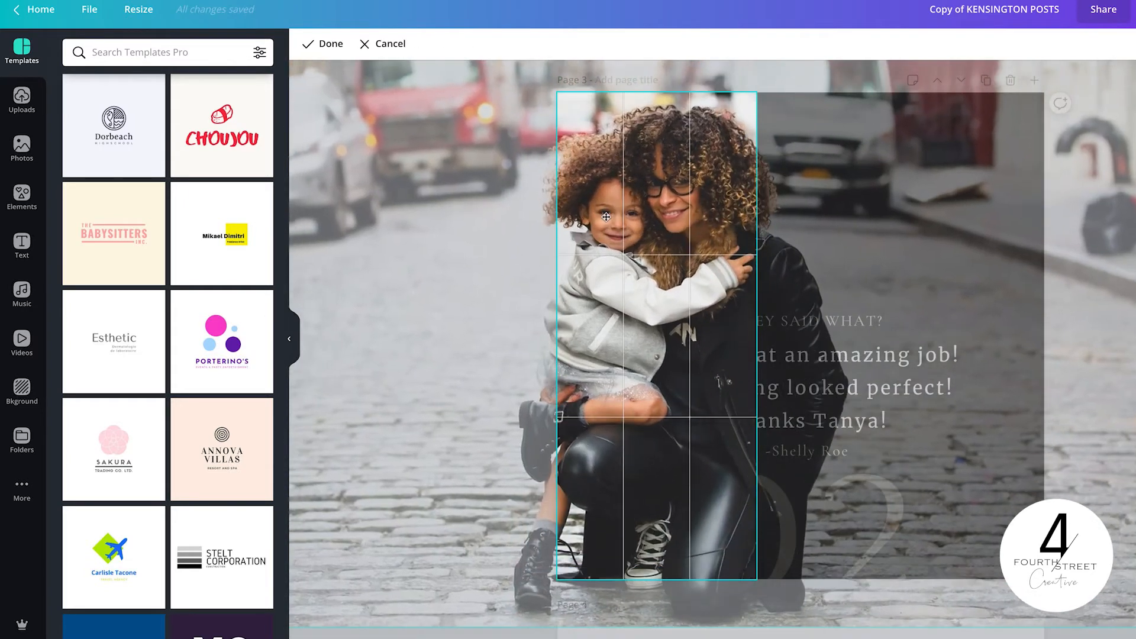
scroll(585, 221, up, 3)
drag(1134, 90, 982, 201)
drag(630, 313, 722, 313)
drag(1073, 201, 1015, 239)
drag(657, 331, 708, 324)
click(528, 278)
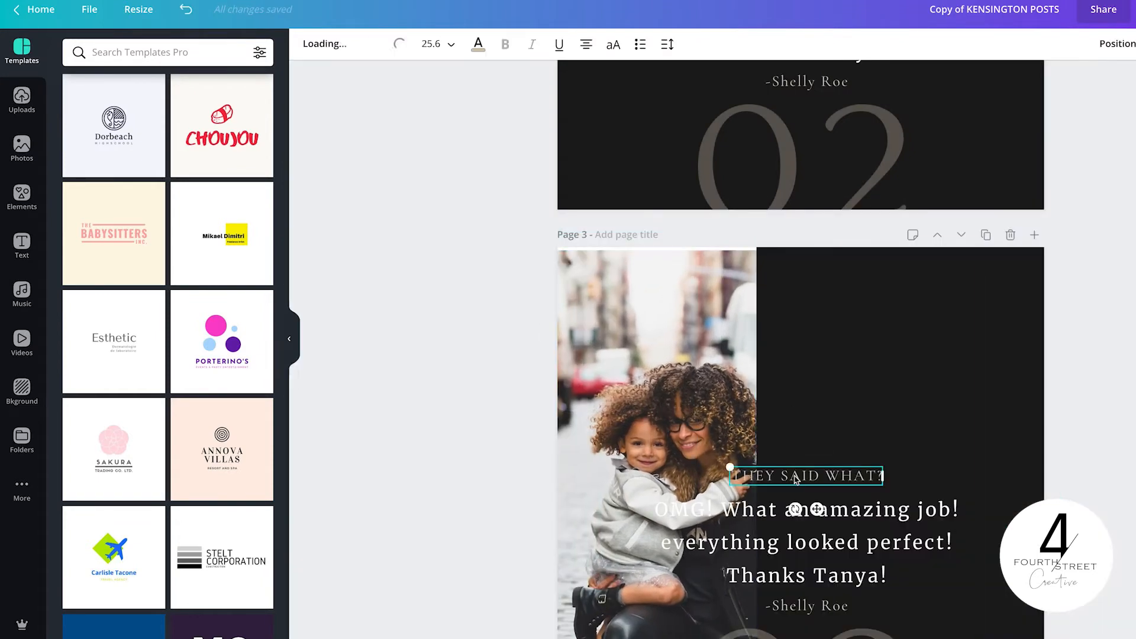
Step: Shrink the heading, quote and 02 numeral together and place them inside the black block
shift+click(834, 591)
drag(816, 548, 903, 411)
drag(730, 330, 774, 377)
drag(1055, 377, 1015, 419)
drag(922, 490, 921, 421)
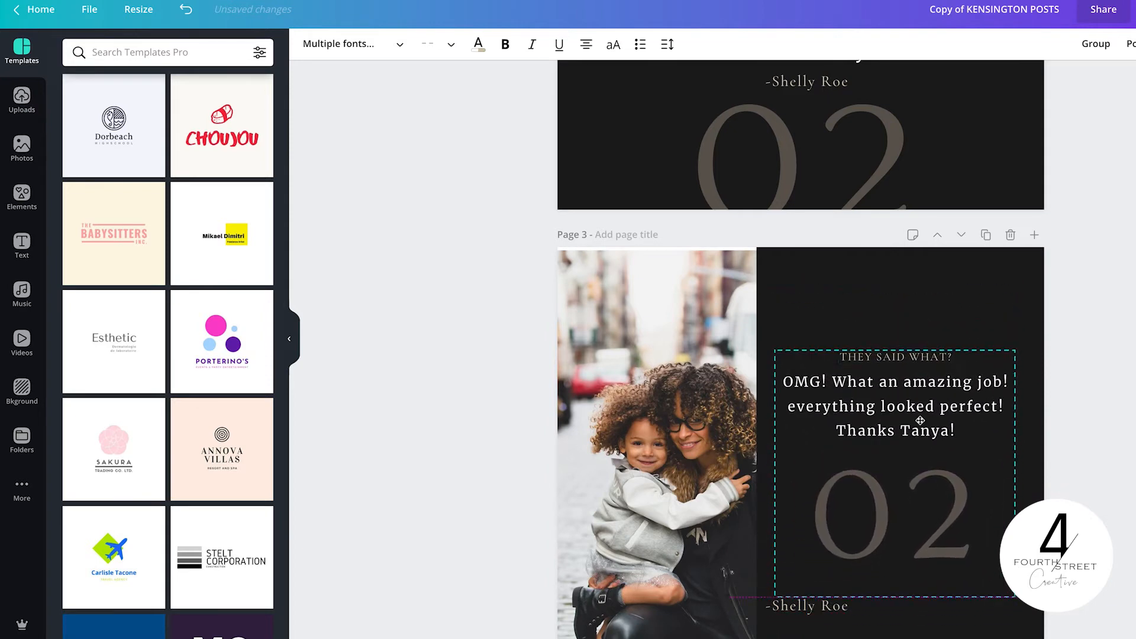
Step: Move the 02 numeral to the black block's lower-right corner and the client attribution beneath the quote
scroll(471, 433, down, 2)
click(471, 433)
drag(855, 398, 928, 579)
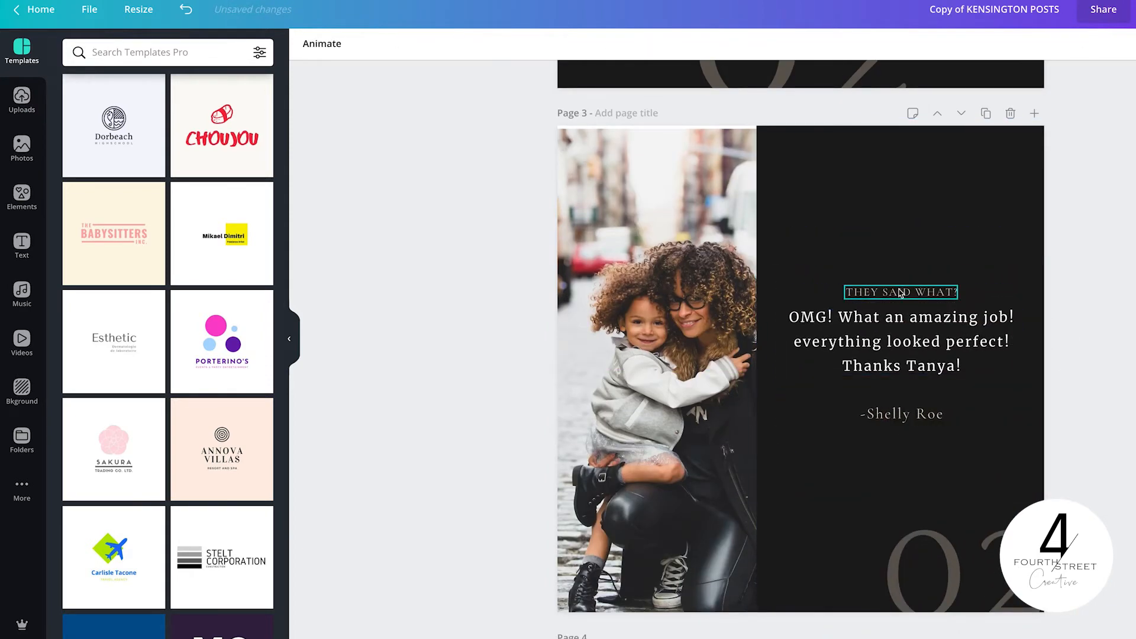
Step: Enlarge the THEY SAID WHAT? heading, left-align all three texts and move the quote and attribution closer to the heading
click(492, 240)
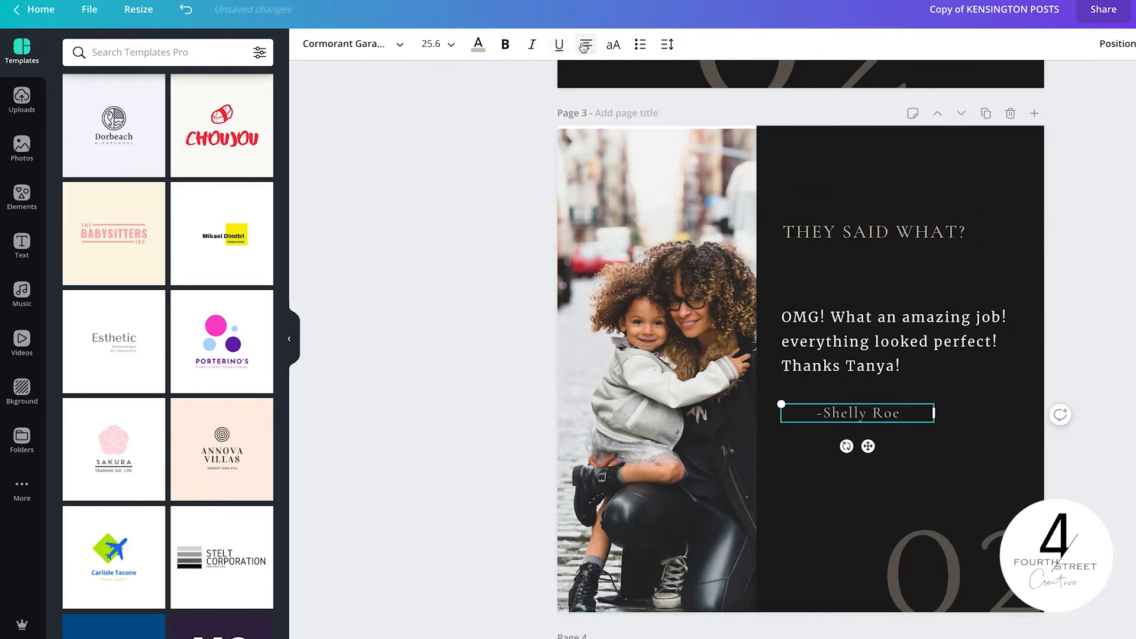
key(Escape)
scroll(661, 400, down, 2)
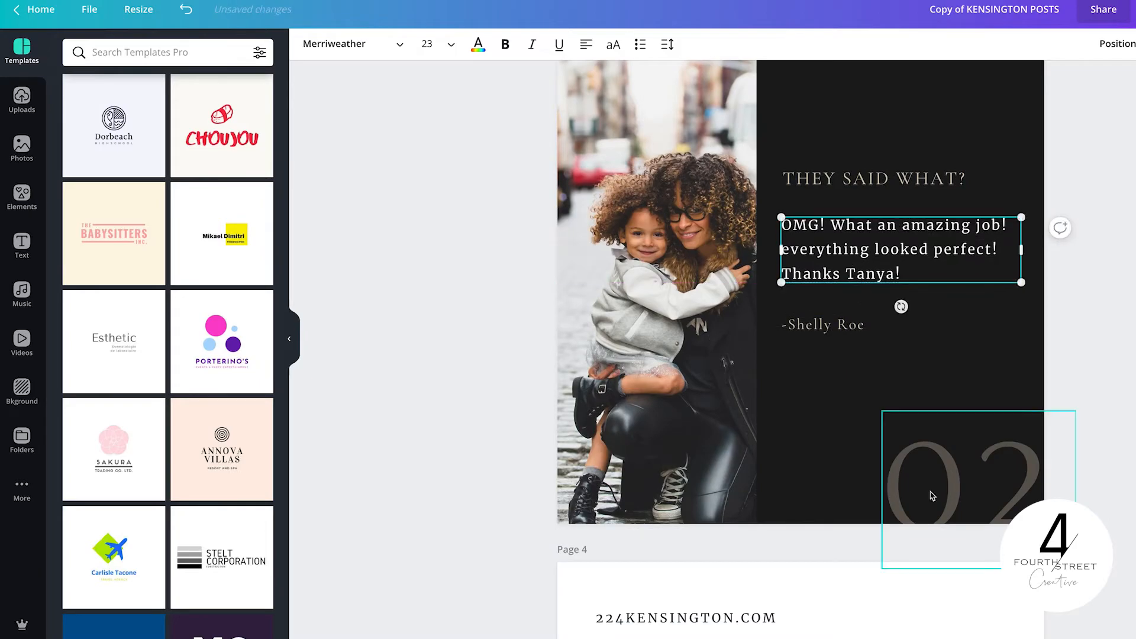
click(926, 487)
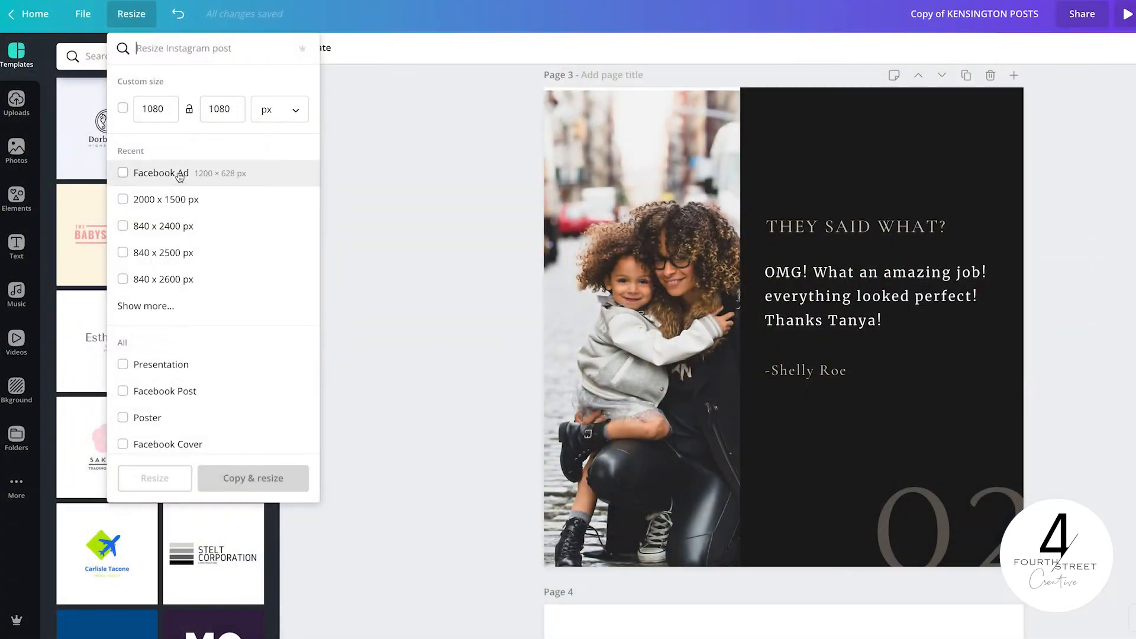
Step: Create a copy of the design resized to the Facebook Ad format, 1200 × 628 px
click(178, 173)
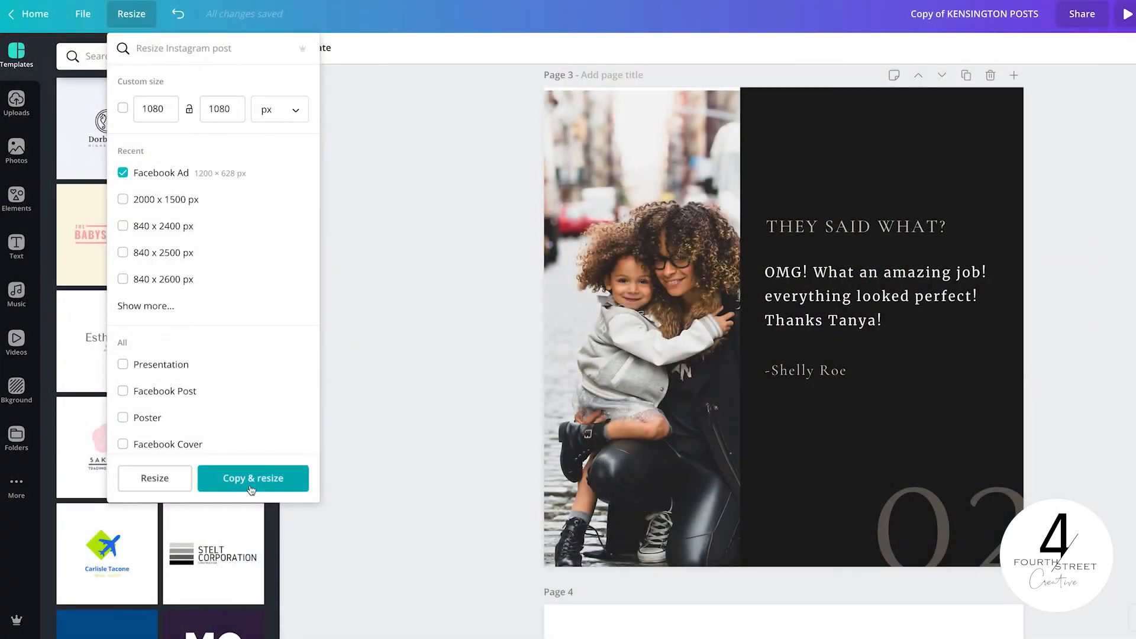
click(252, 479)
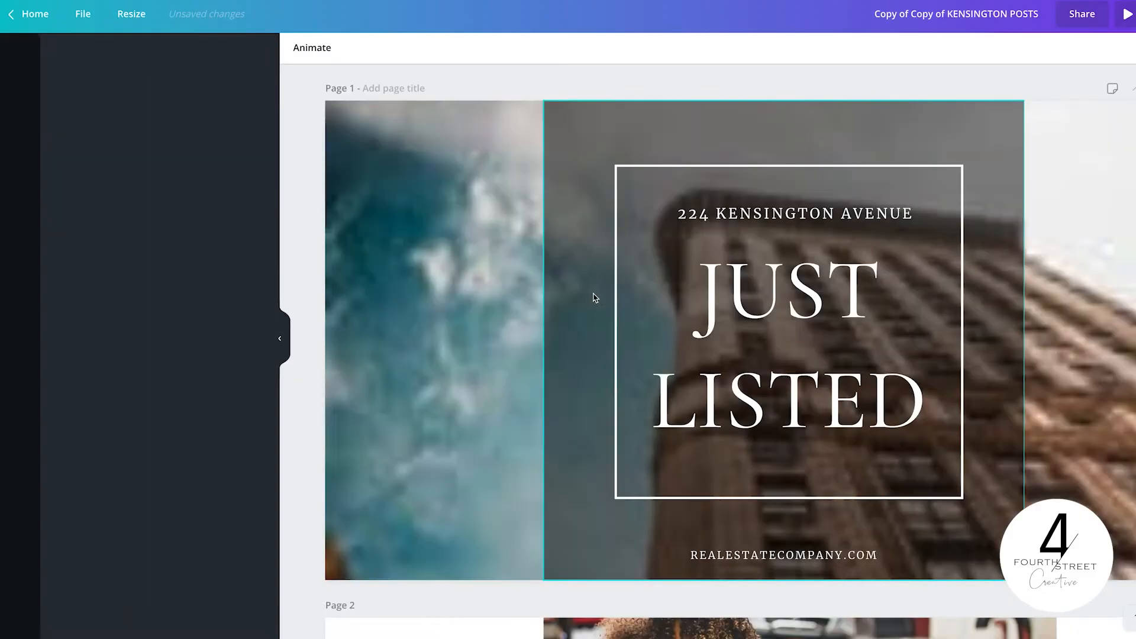
Step: Extend the page 3 photo to the page's left edge and shift the picture within its frame
scroll(596, 294, down, 10)
click(547, 355)
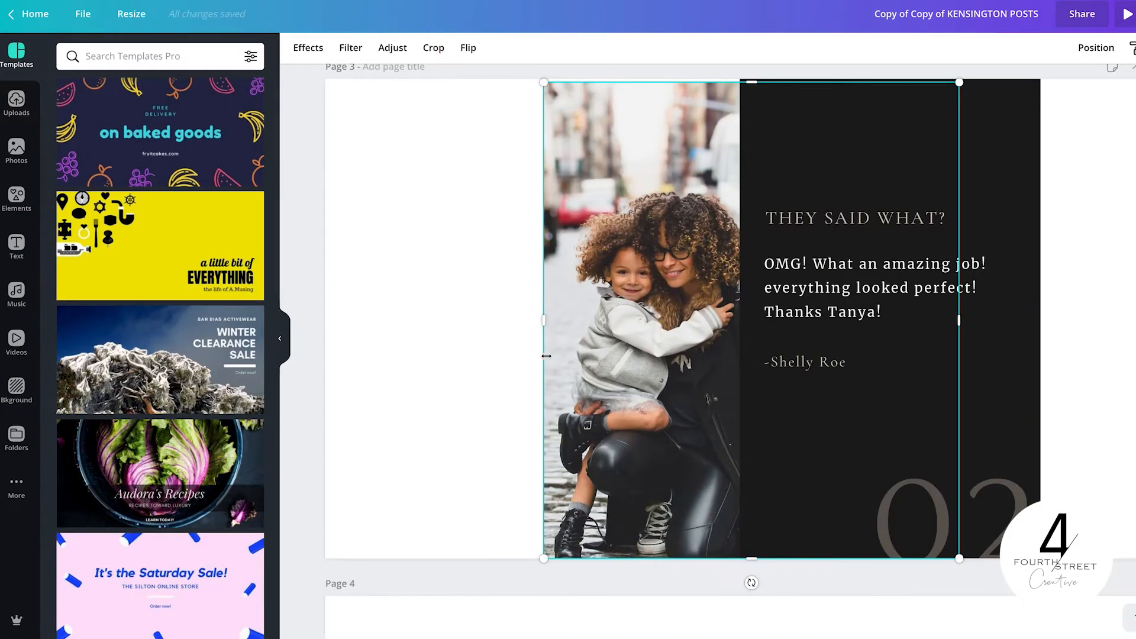
drag(547, 356, 323, 306)
double_click(549, 256)
drag(549, 256, 365, 252)
Step: Widen the black block on both sides to meet the photo and page edge, and move the 02 numeral to the far corner
click(888, 415)
drag(740, 316, 664, 314)
drag(1041, 316, 1134, 316)
drag(1015, 504, 1135, 485)
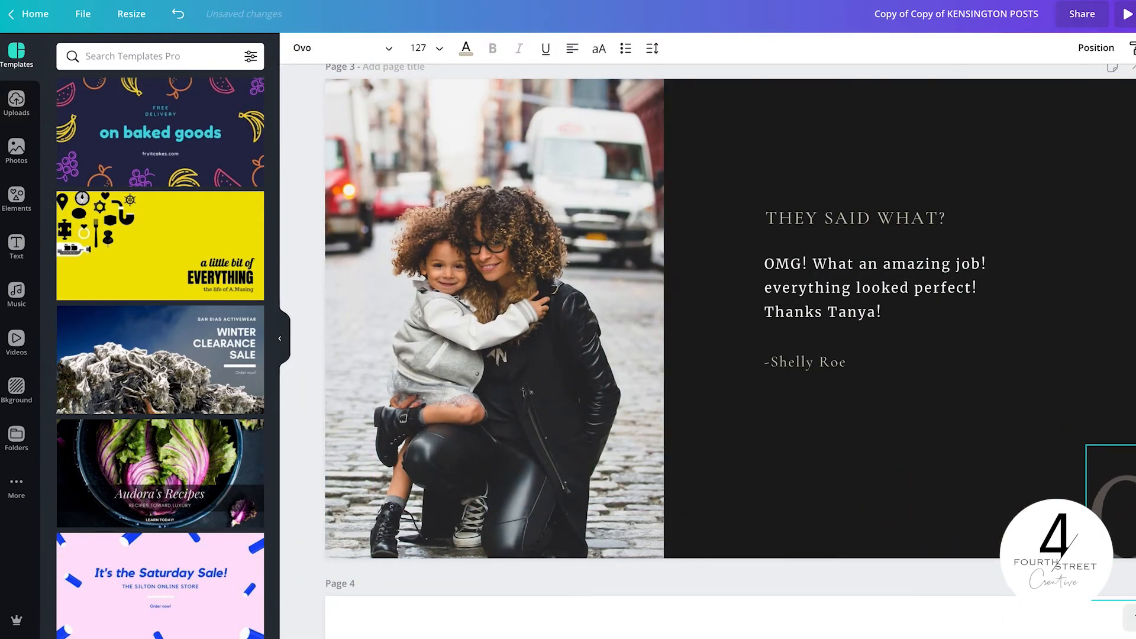
Step: Enlarge the heading, quote and attribution together, reposition them on the black block and adjust the 02 numeral
click(855, 219)
shift+click(858, 289)
shift+click(807, 365)
drag(1000, 370, 1135, 513)
drag(947, 367, 875, 295)
drag(1129, 440, 1135, 476)
click(1112, 480)
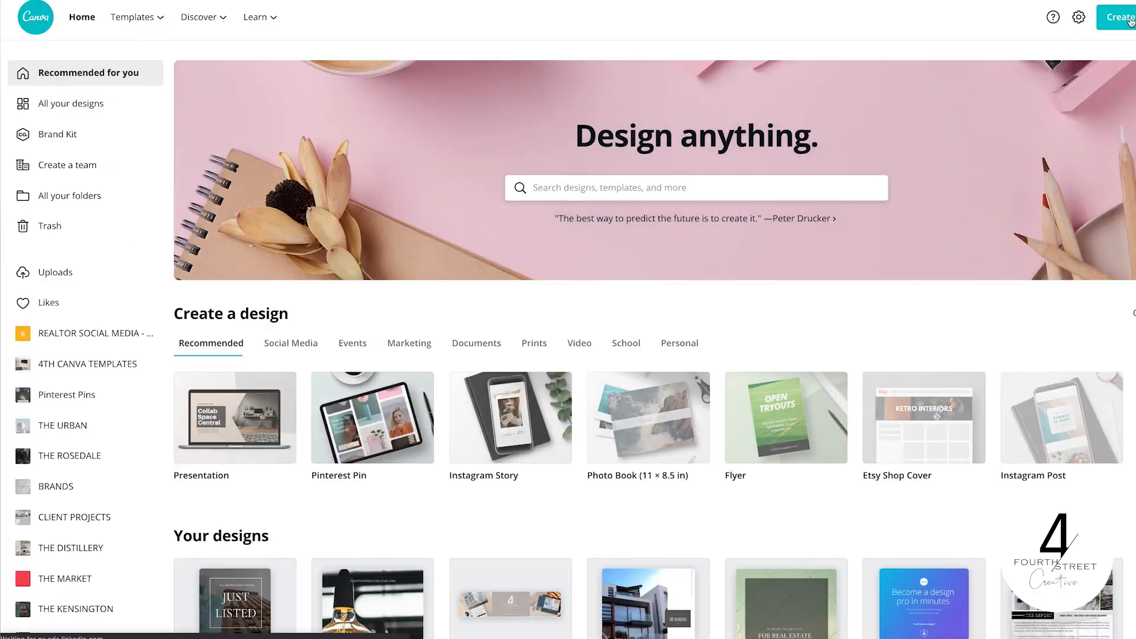
Step: From the Canva home page, search the design types for FACEBOOK and create a blank Facebook Ad design
click(1121, 17)
scroll(1000, 160, down, 5)
scroll(995, 189, down, 5)
text(FAC)
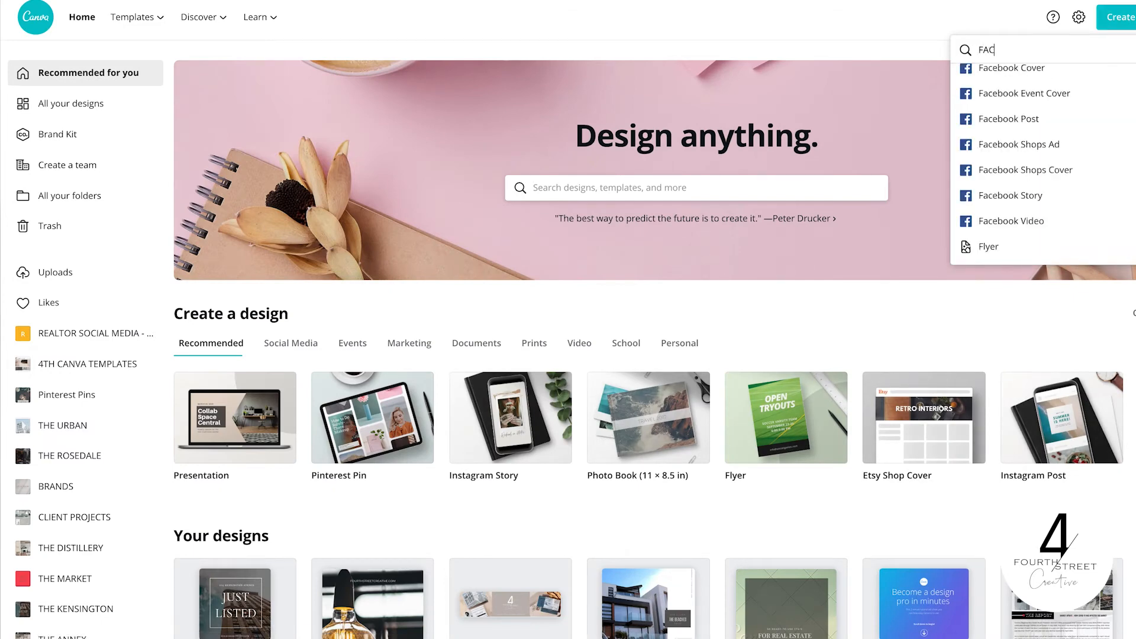
text(EBOOK)
scroll(1009, 89, up, 2)
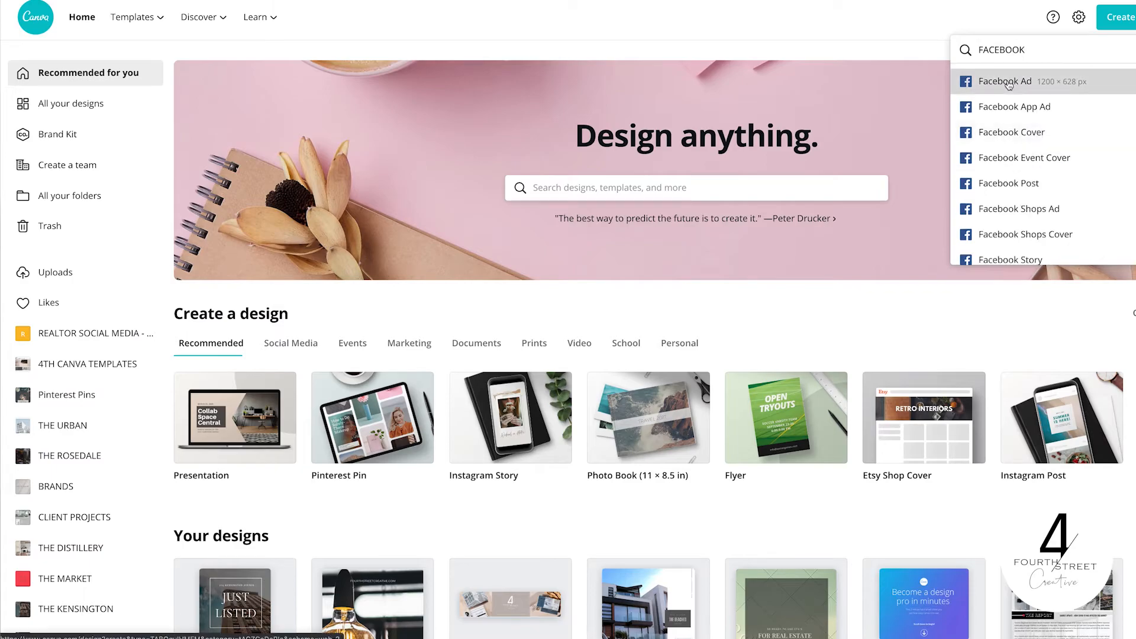
click(1009, 75)
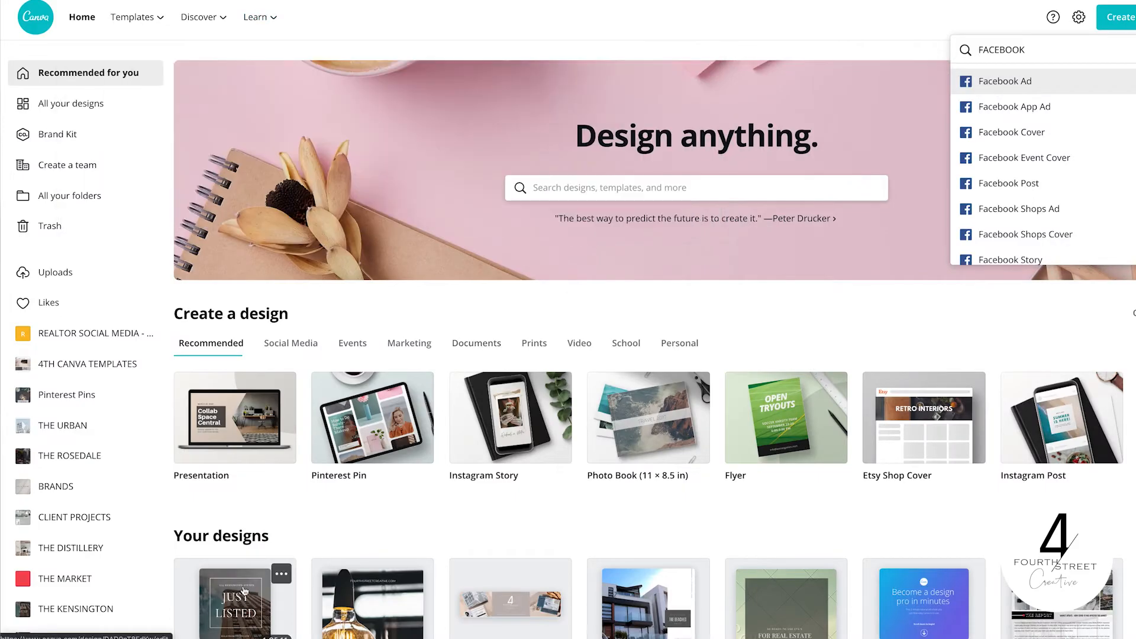
Step: Copy all elements from page 3 of Copy of KENSINGTON POSTS and paste them into the blank Facebook Ad design
click(244, 592)
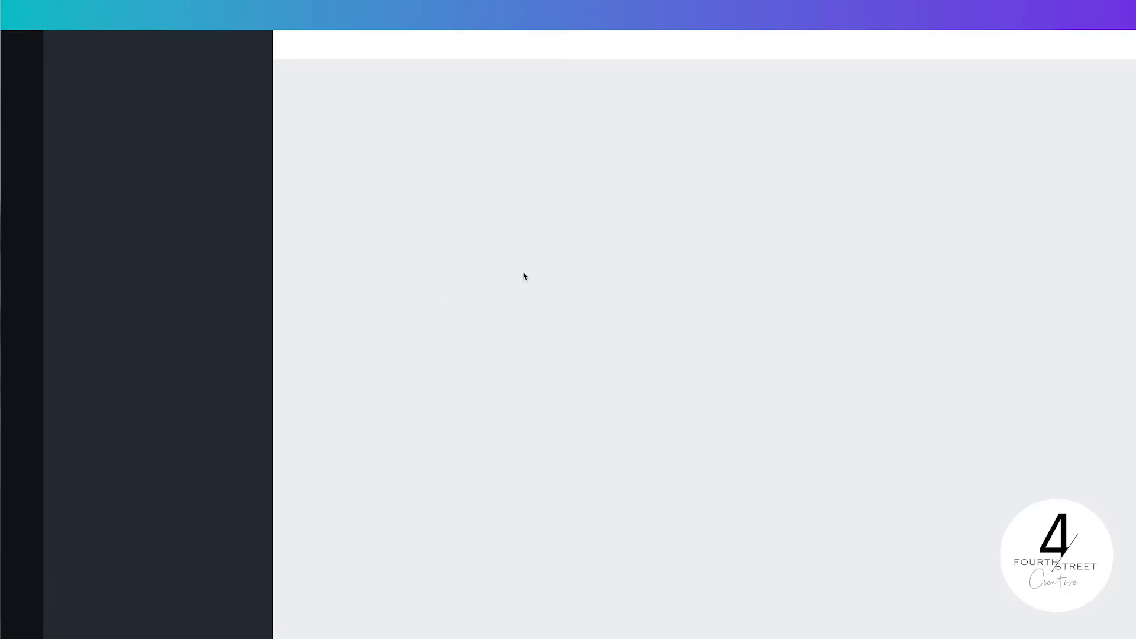
scroll(666, 277, down, 9)
scroll(666, 277, down, 2)
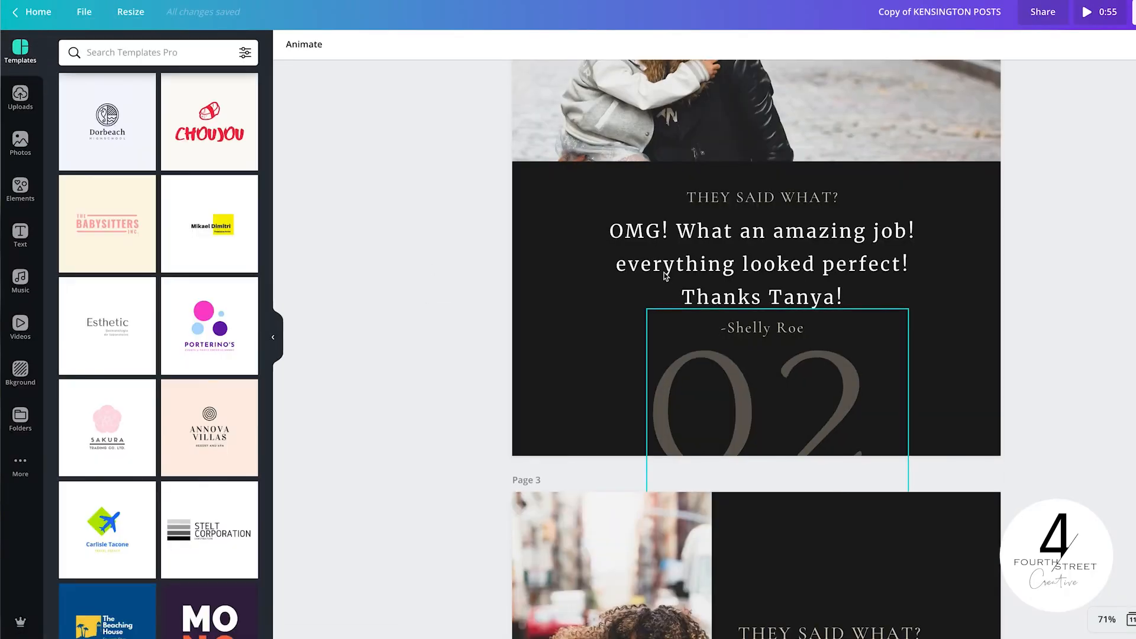
scroll(673, 177, down, 7)
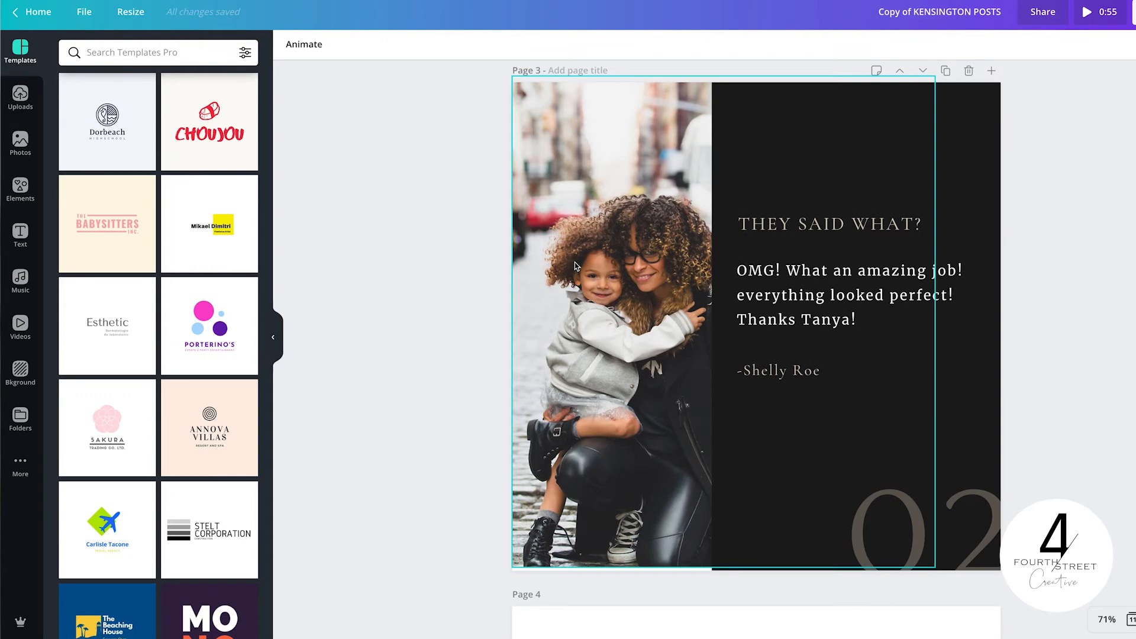
key(ctrl+a)
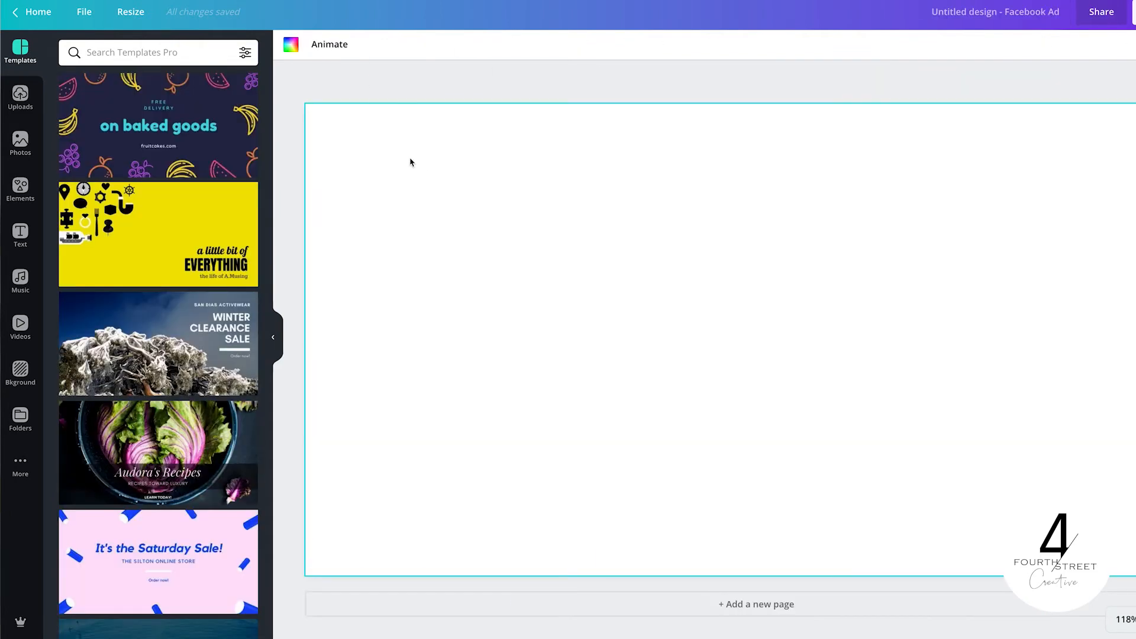
key(ctrl+v)
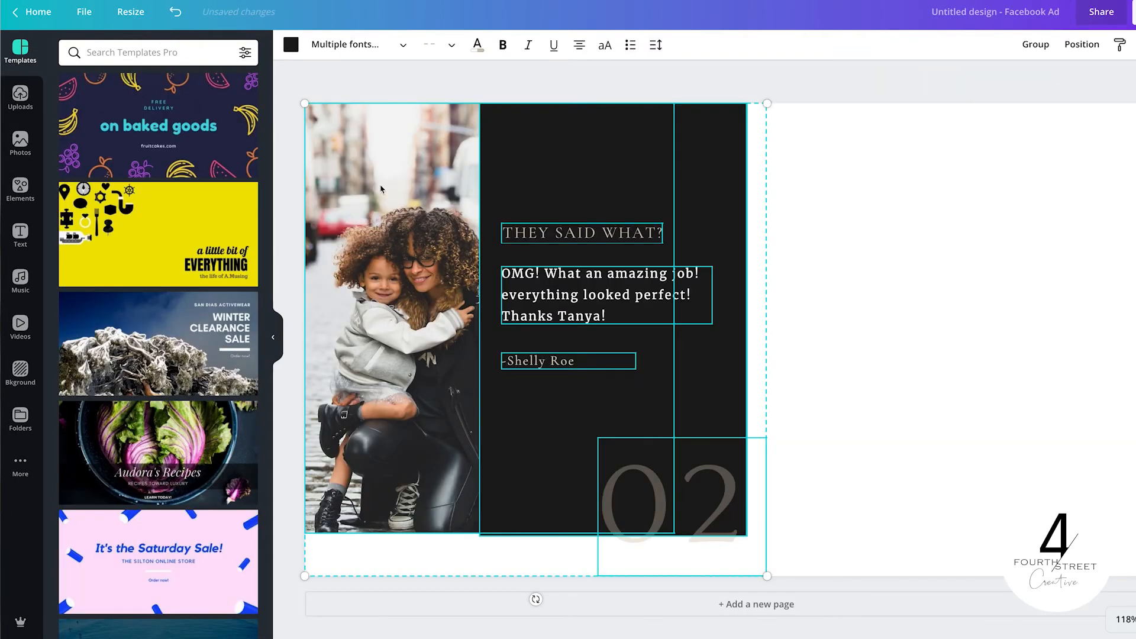
Step: Extend the photo to the page's lower edge, and shift and stretch the black block to fill the rest of the page
click(415, 84)
drag(489, 534, 489, 577)
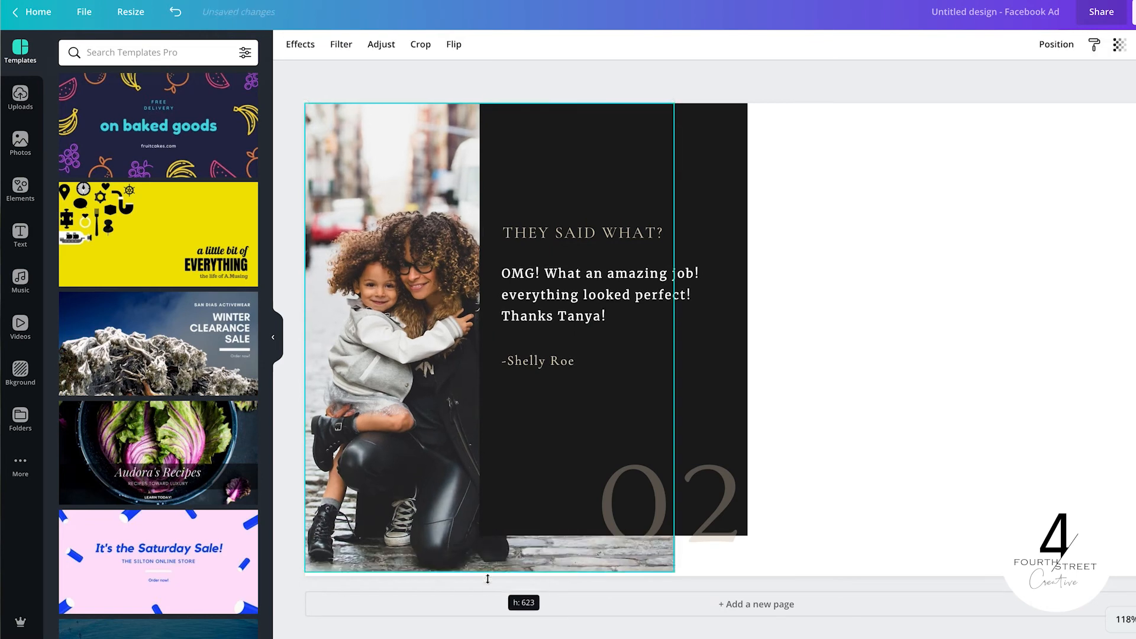
click(556, 411)
drag(539, 153, 648, 146)
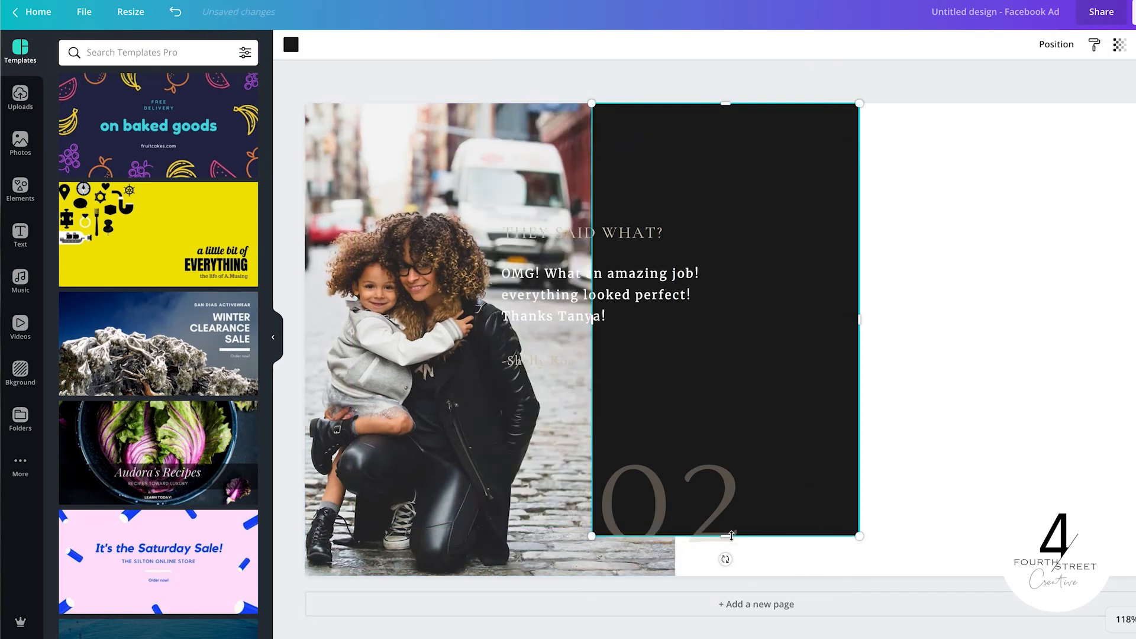
drag(732, 537, 729, 580)
drag(890, 342, 1124, 343)
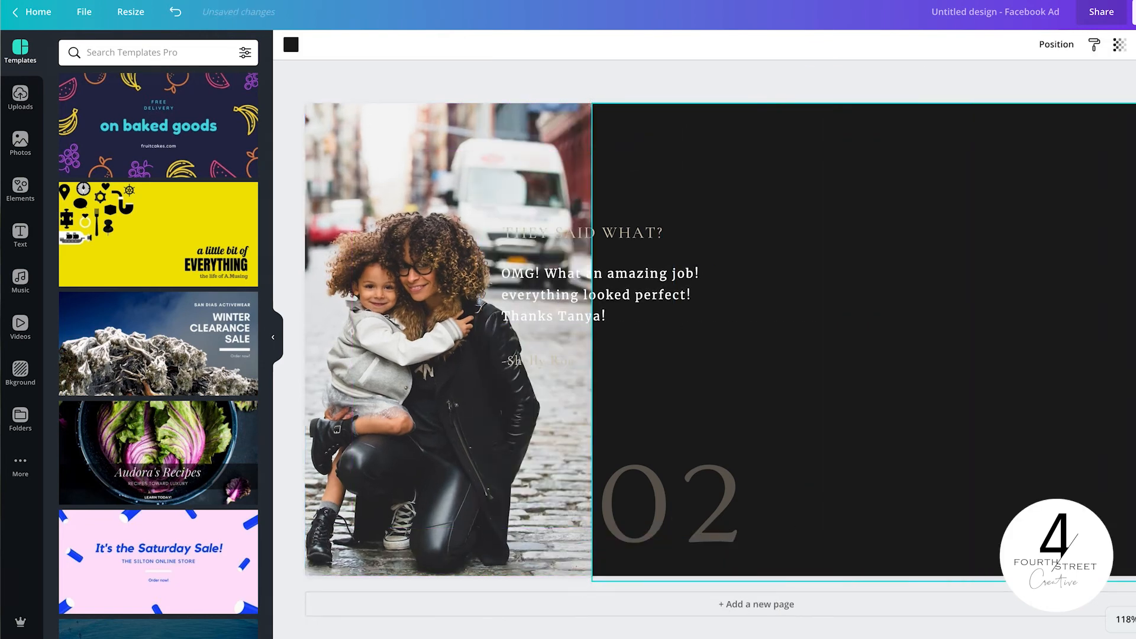
Step: Enlarge the heading, quote, attribution and 02 numeral together and place them on the black block
click(613, 292)
shift+click(572, 237)
shift+click(704, 511)
drag(767, 223, 1079, 141)
drag(612, 142, 753, 253)
Step: Move the 02 numeral to the far lower corner of the black block, partly beyond the page's lower edge
click(1007, 452)
drag(985, 559, 1135, 505)
drag(984, 414, 1080, 431)
Step: Reposition the heading, quote and attribution as a group so they sit vertically balanced on the black block
click(758, 274)
shift+click(732, 343)
shift+click(706, 146)
drag(892, 259, 876, 314)
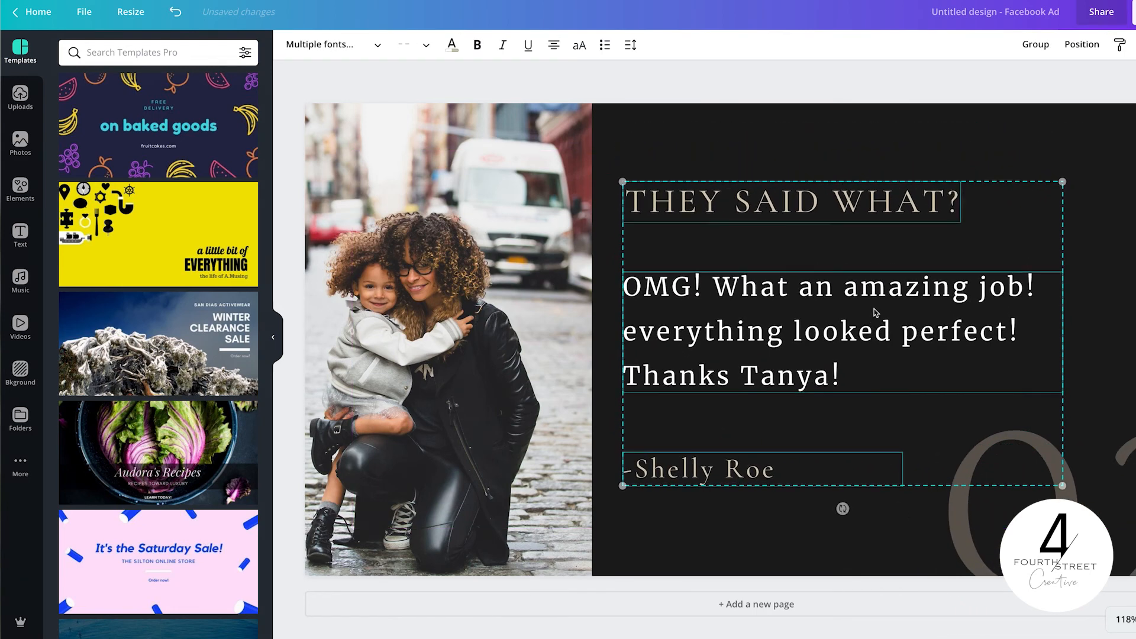
click(846, 183)
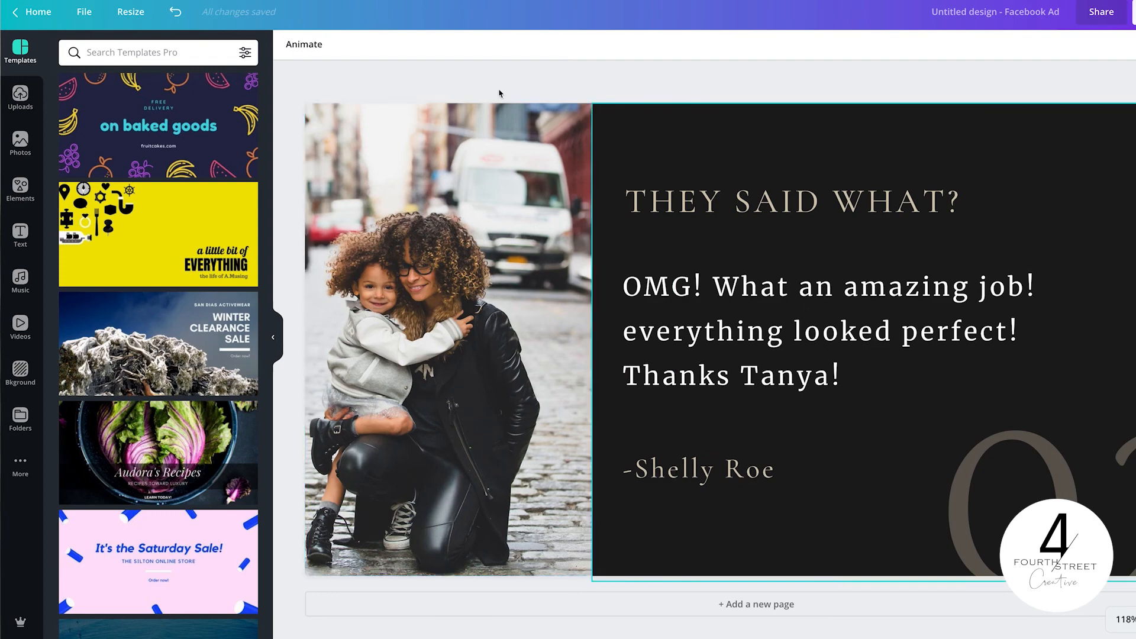
Step: Open the download options for the Facebook Ad design and dismiss them without downloading
click(1122, 16)
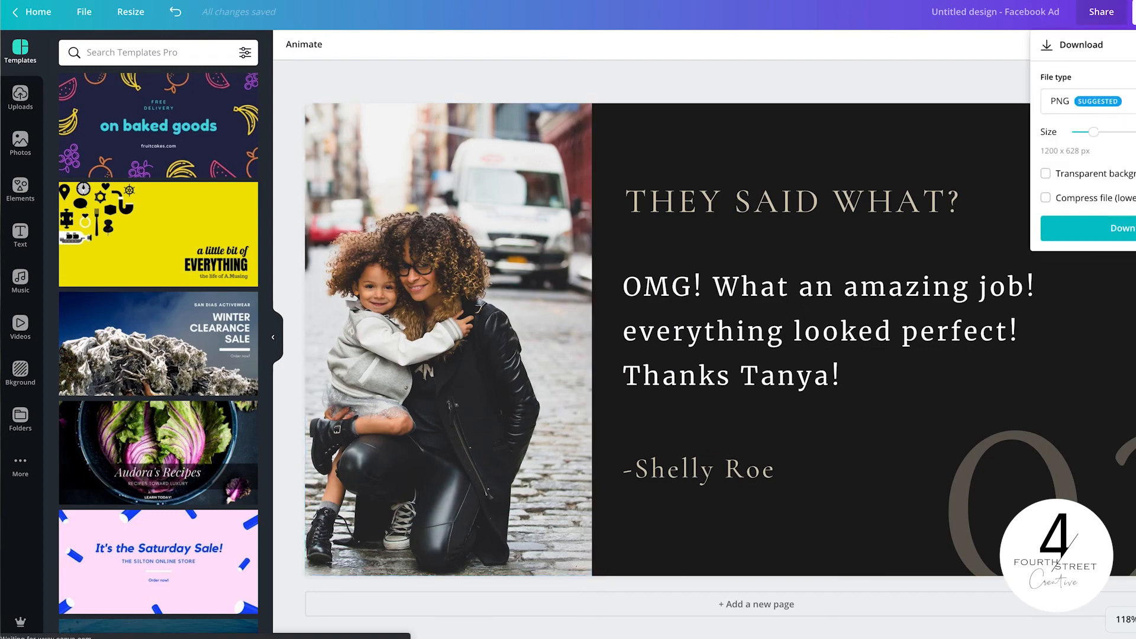
click(885, 88)
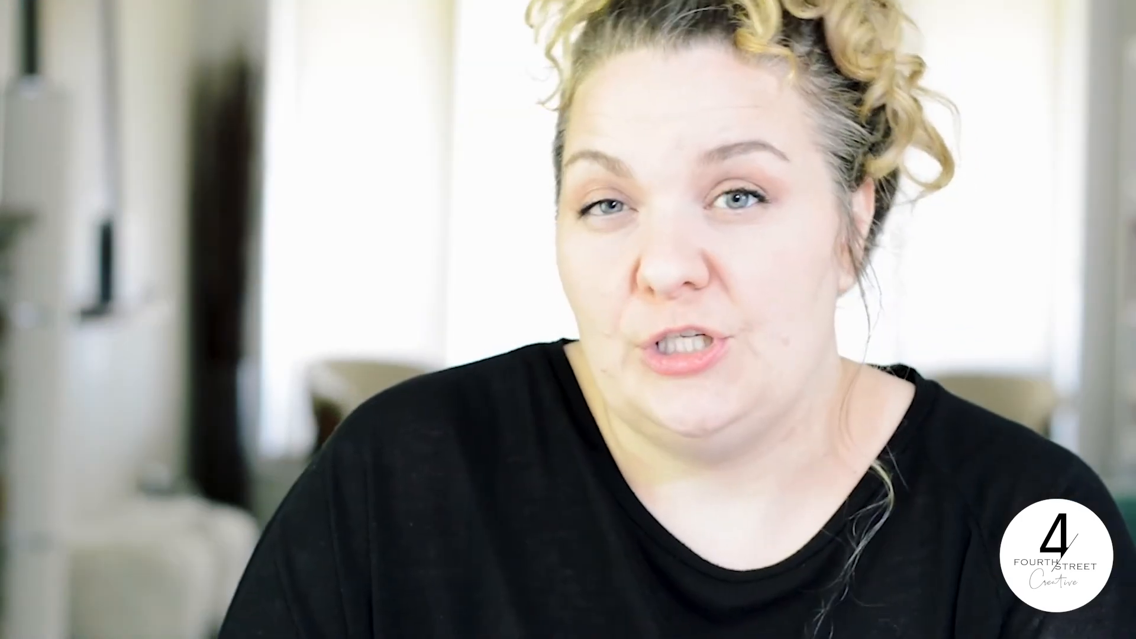